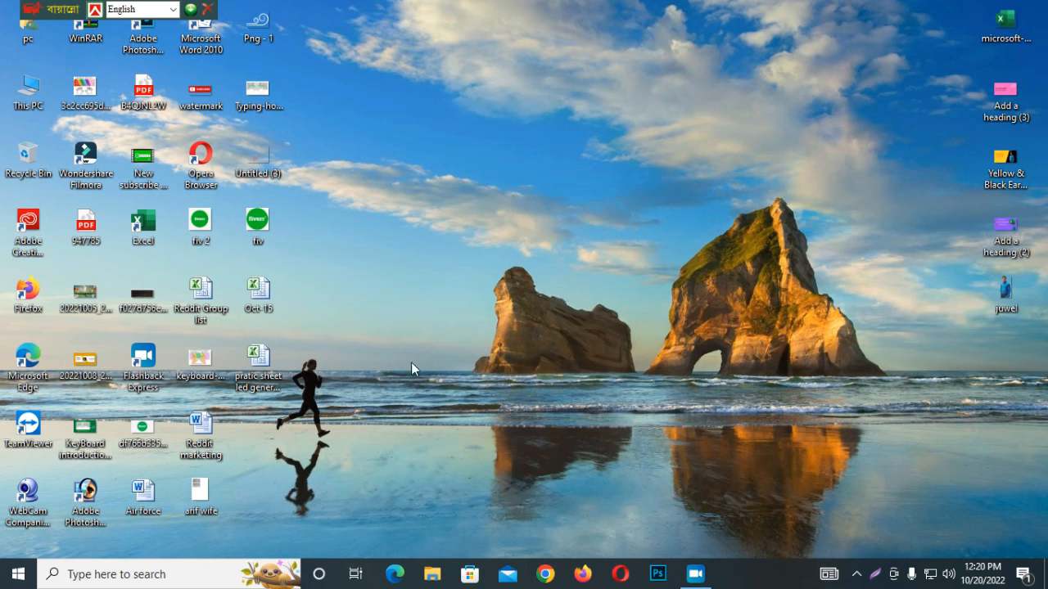
Open the "pratic sheet led generation" workbook from the desktop in Excel
{"action": "right_click", "coordinate": [251, 363]}
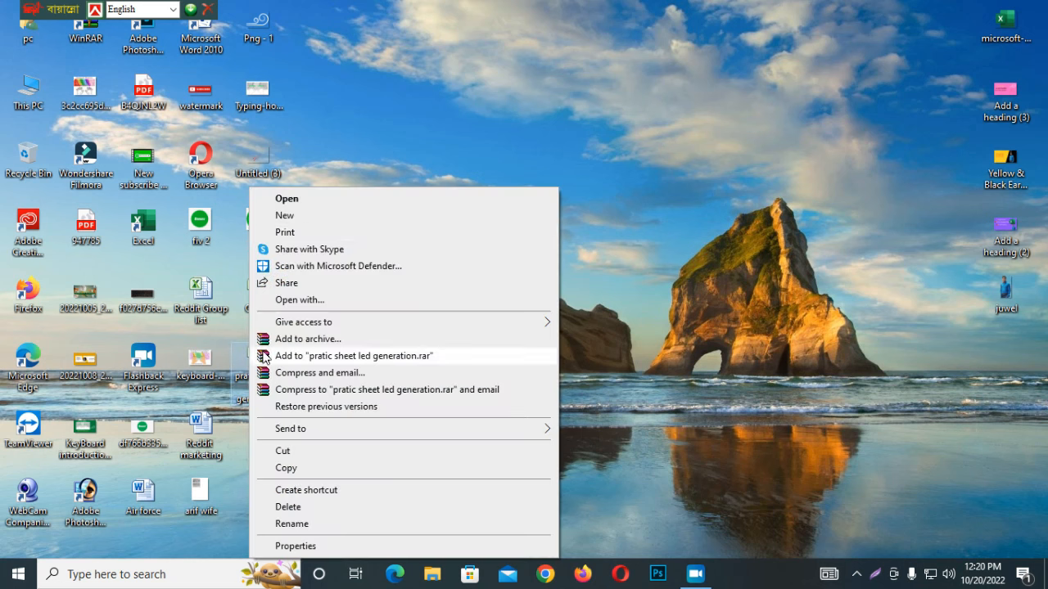
{"action": "left_click", "coordinate": [296, 199]}
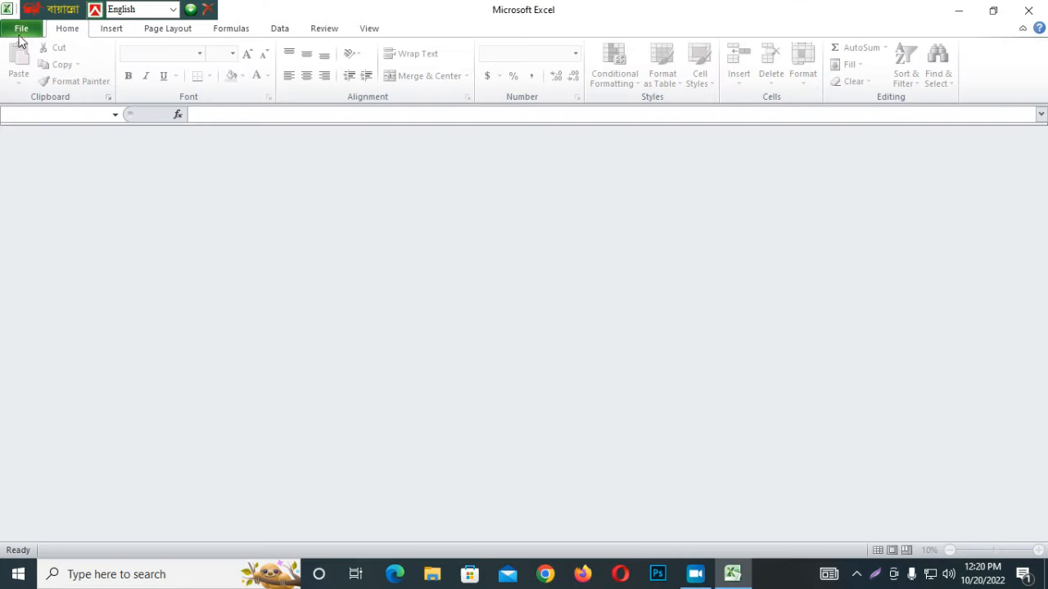
{"action": "left_click", "coordinate": [21, 27]}
{"action": "left_click", "coordinate": [210, 92]}
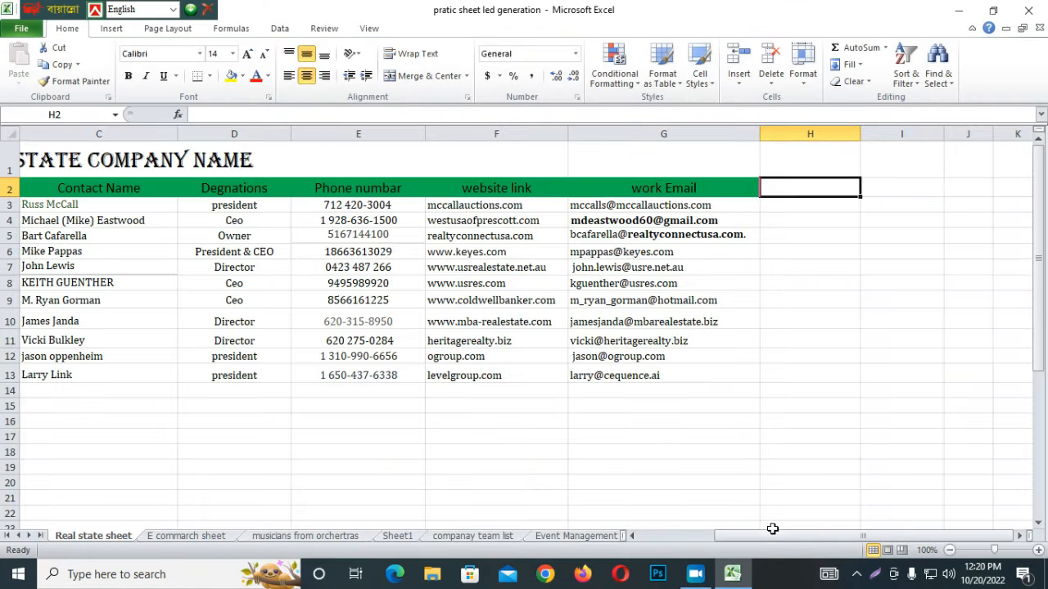
Review the Real state sheet across its columns from Company name to work Email and down the company rows
{"action": "left_click_drag", "start_coordinate": [765, 536], "coordinate": [632, 544]}
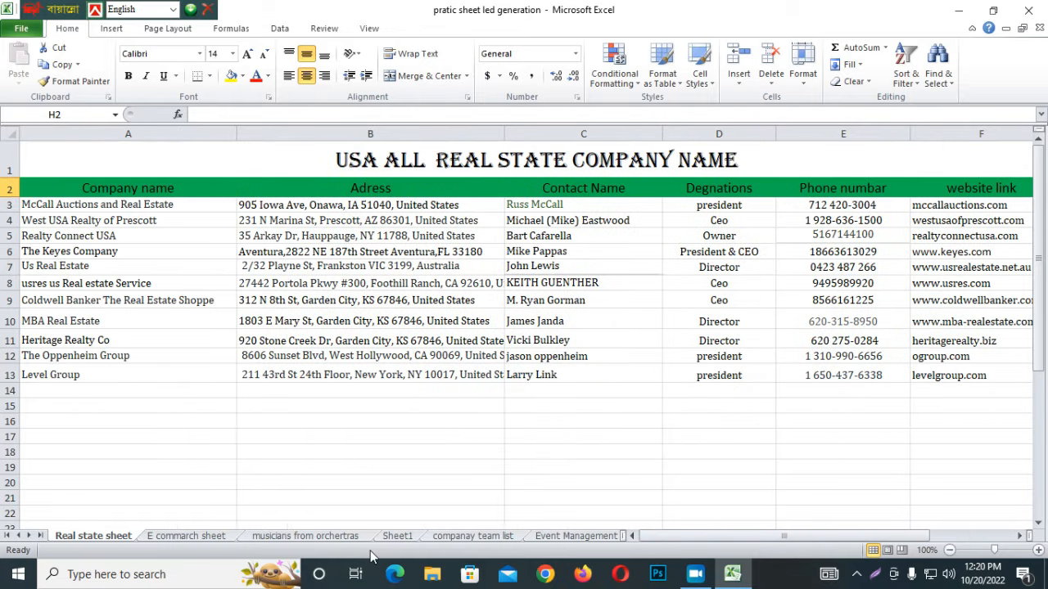
{"action": "left_click", "coordinate": [127, 231]}
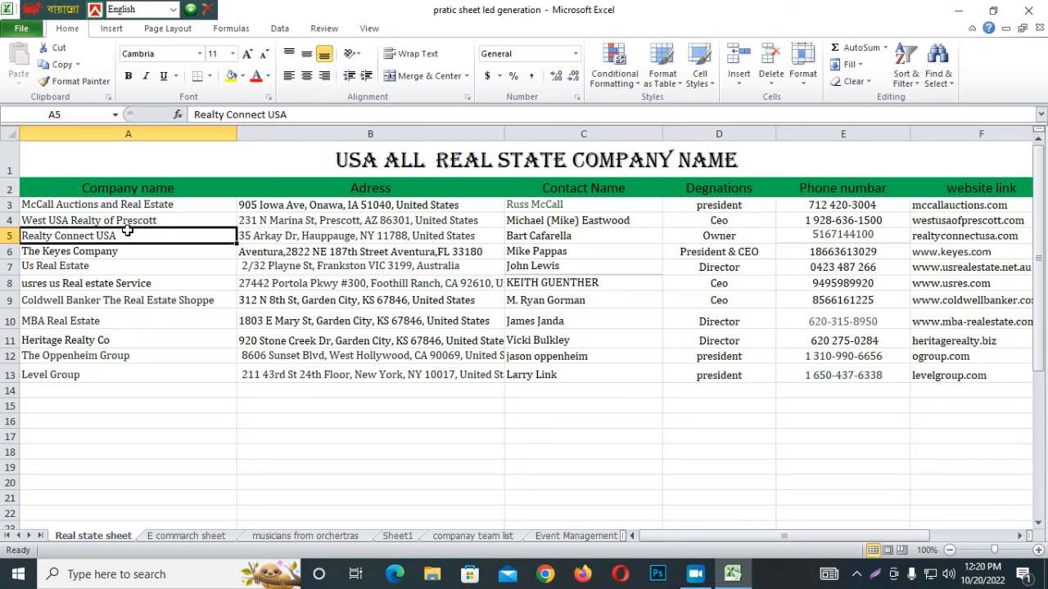
{"action": "key", "text": "Right"}
{"action": "key", "text": "Right"}
{"action": "key", "text": "Right"}
{"action": "key", "text": "Right"}
{"action": "key", "text": "Right"}
{"action": "key", "text": "Right"}
{"action": "key", "text": "Right"}
{"action": "key", "text": "Right"}
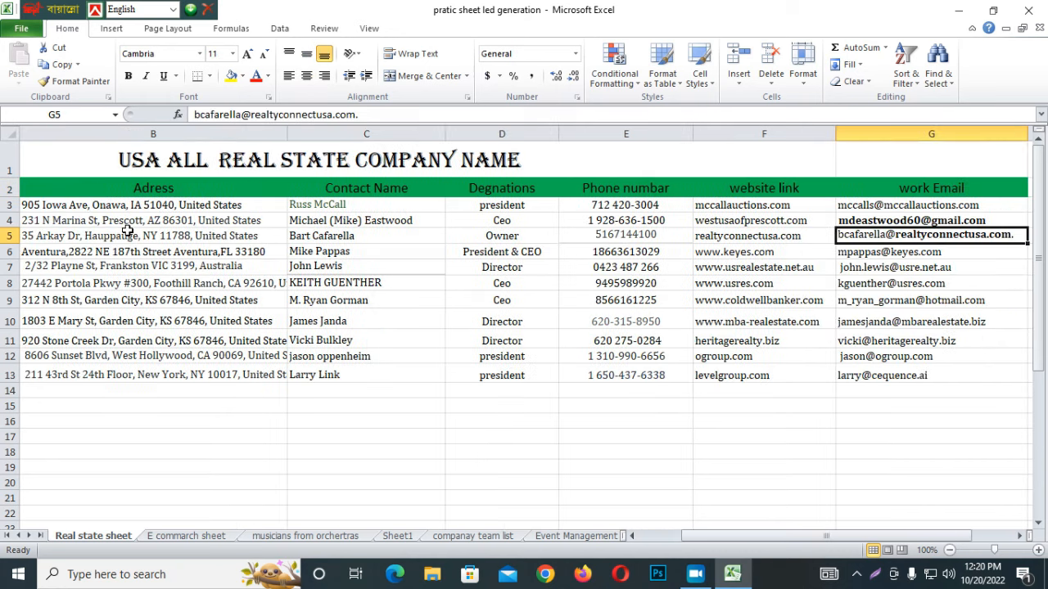
{"action": "key", "text": "Left"}
{"action": "key", "text": "Left"}
{"action": "key", "text": "Left"}
{"action": "key", "text": "Left"}
{"action": "key", "text": "Left"}
{"action": "key", "text": "Left"}
{"action": "key", "text": "Left"}
{"action": "key", "text": "Left"}
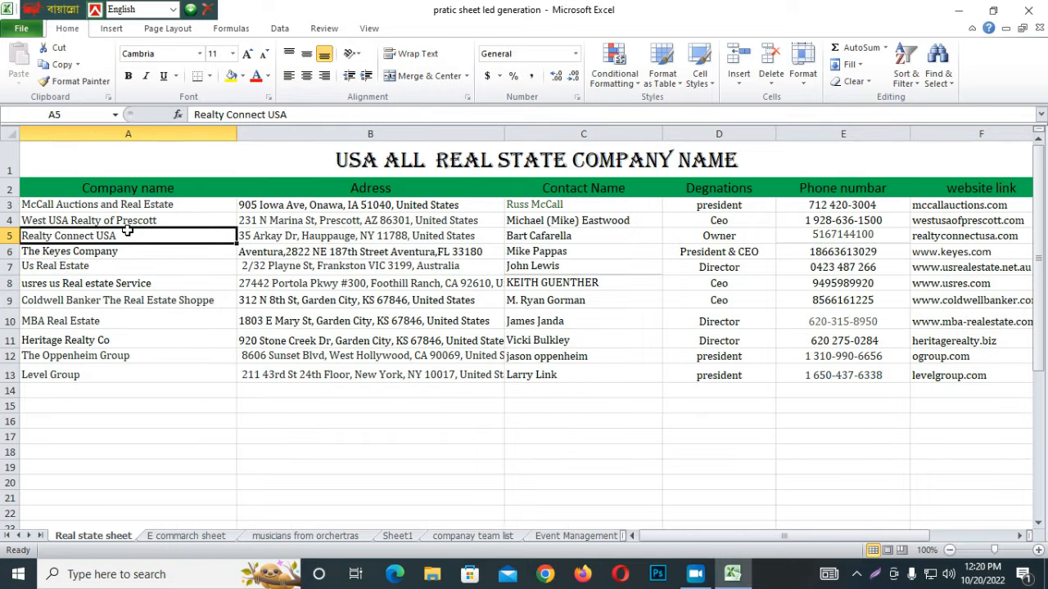
{"action": "key", "text": "Down"}
{"action": "key", "text": "Down"}
{"action": "key", "text": "Down"}
{"action": "key", "text": "Down"}
{"action": "key", "text": "Down"}
{"action": "key", "text": "Down"}
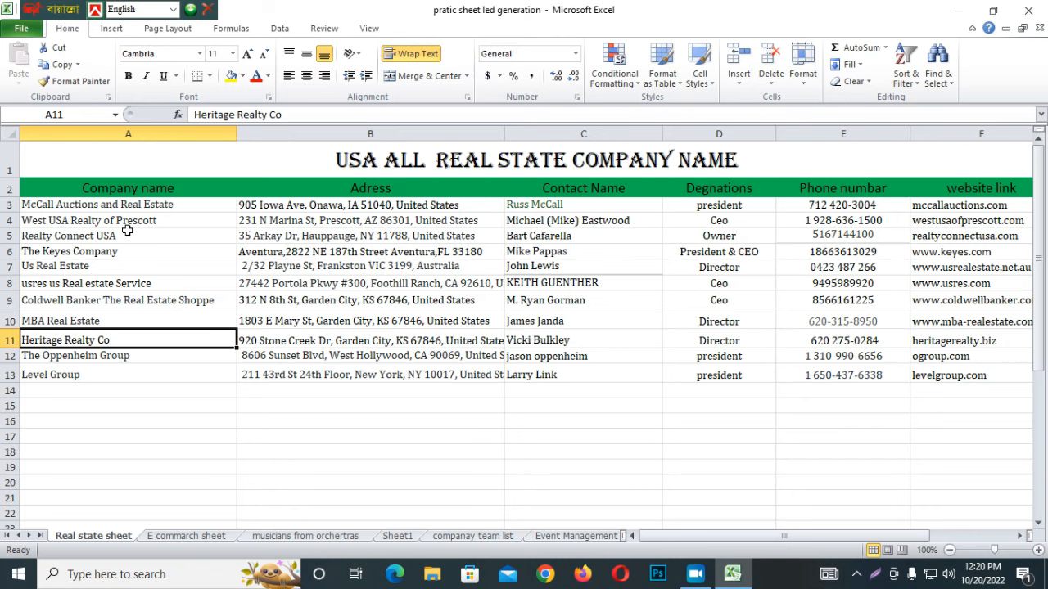
Set the print paper size to A4 210 x 297 mm and return to the worksheet, keeping the workbook open
{"action": "left_click", "coordinate": [25, 30]}
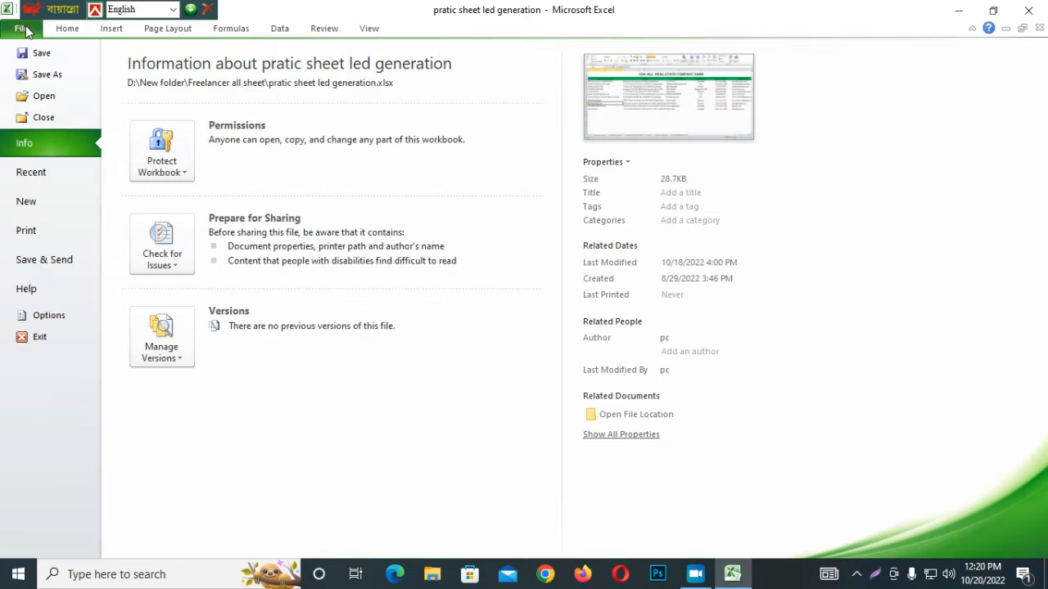
{"action": "left_click", "coordinate": [43, 235]}
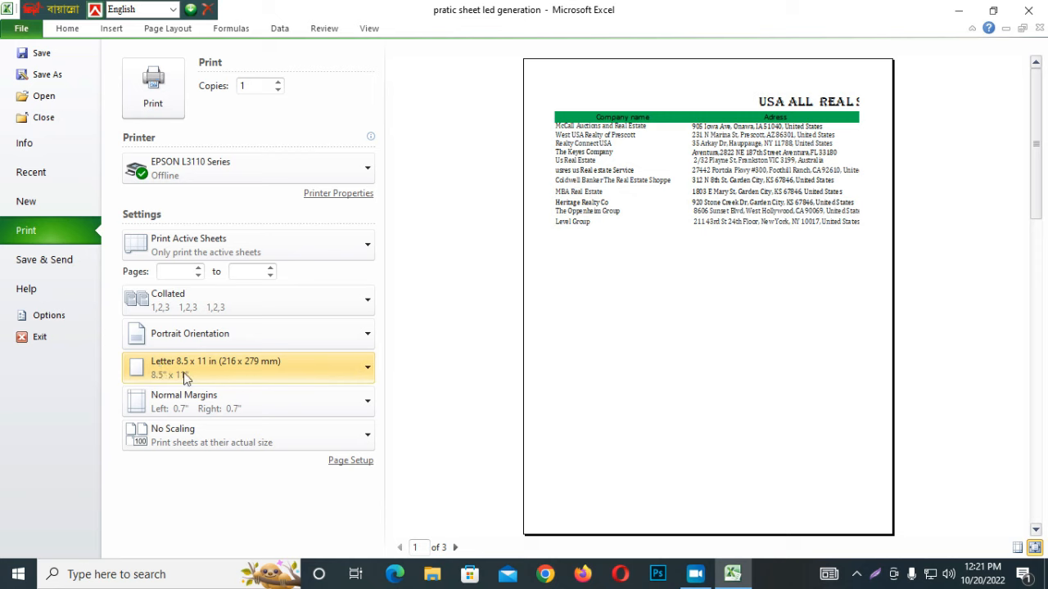
{"action": "left_click", "coordinate": [325, 368]}
{"action": "scroll", "coordinate": [305, 288], "scroll_direction": "up", "scroll_amount": 3}
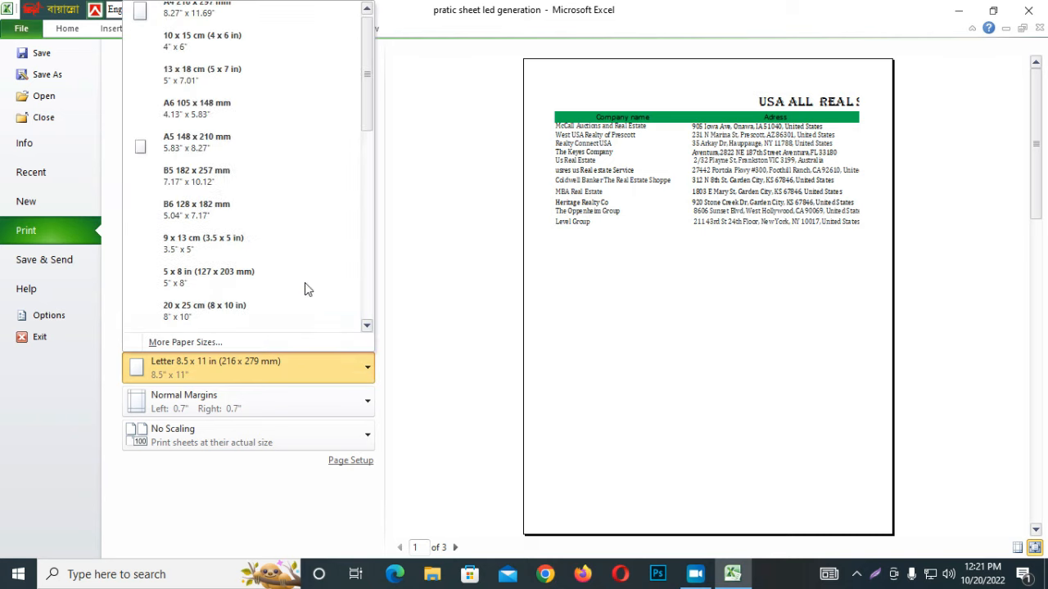
{"action": "left_click", "coordinate": [215, 11]}
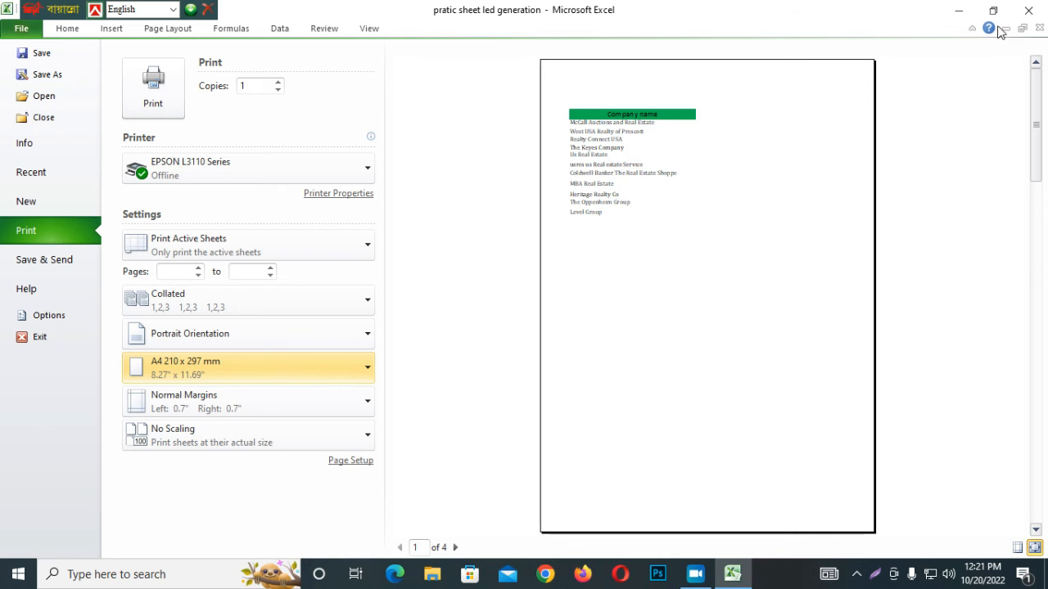
{"action": "left_click", "coordinate": [1029, 12]}
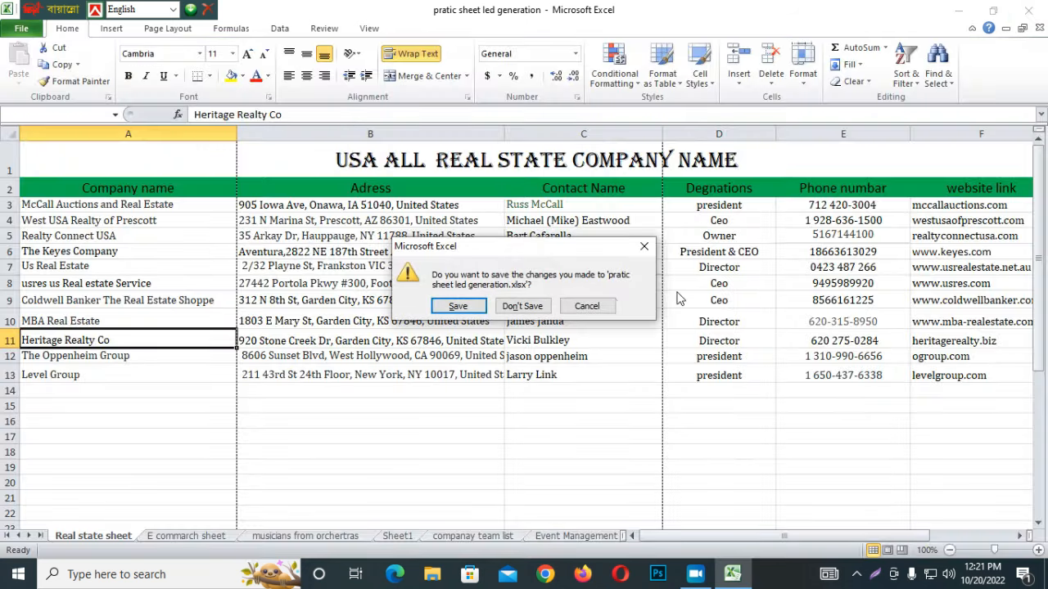
{"action": "left_click", "coordinate": [582, 308]}
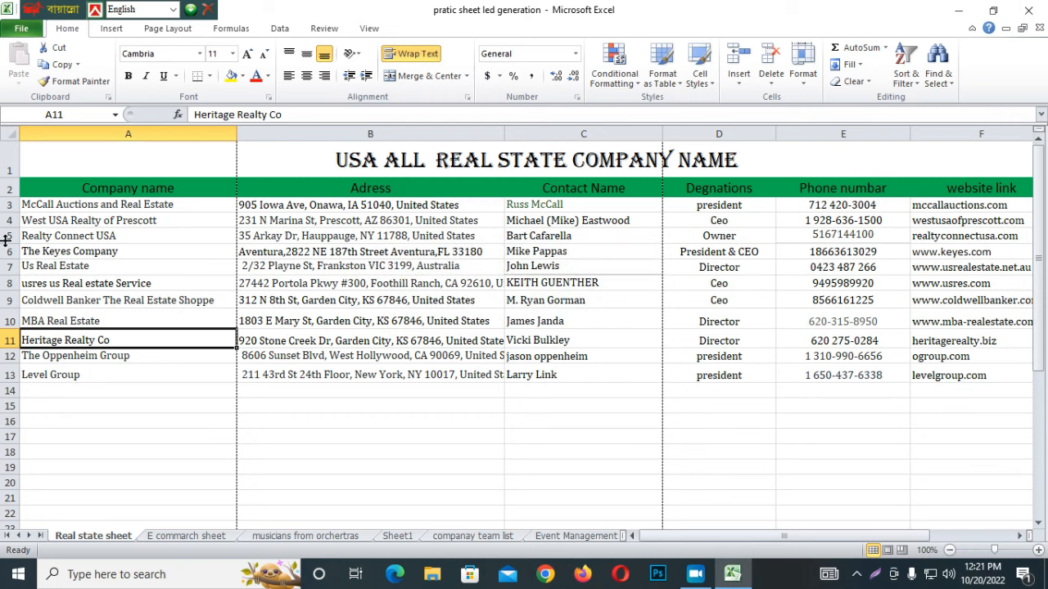
Select the company names in A3:A13
{"action": "left_click", "coordinate": [60, 203]}
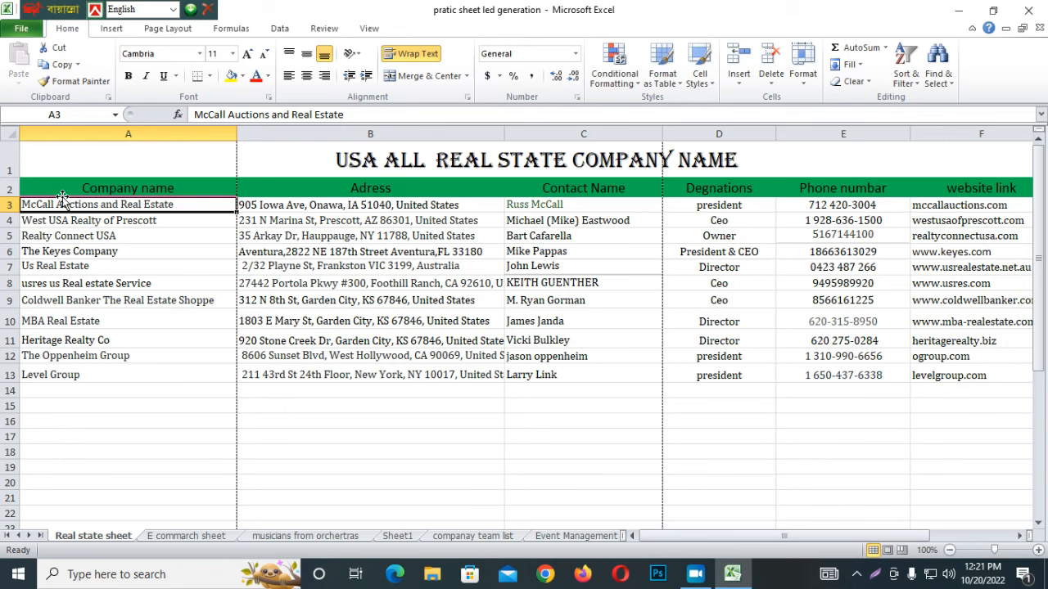
{"action": "key", "text": "shift+Down"}
{"action": "key", "text": "shift+Down"}
{"action": "key", "text": "shift+Down"}
{"action": "key", "text": "shift+Down"}
{"action": "key", "text": "shift+Down"}
{"action": "key", "text": "shift+Down"}
{"action": "key", "text": "shift+Down"}
{"action": "key", "text": "shift+Down"}
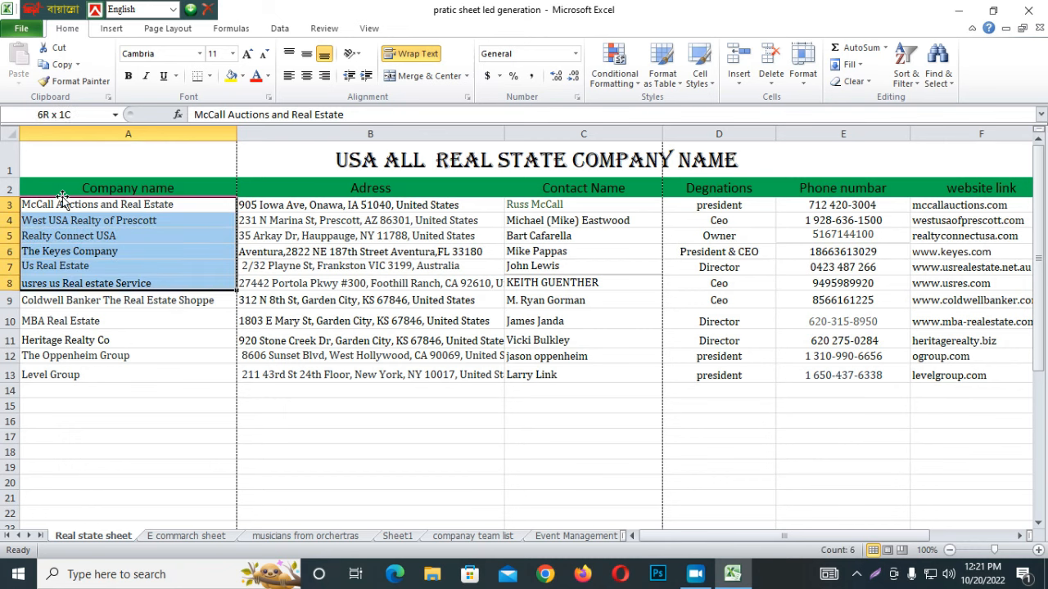
{"action": "key", "text": "shift+Down"}
{"action": "key", "text": "shift+Down"}
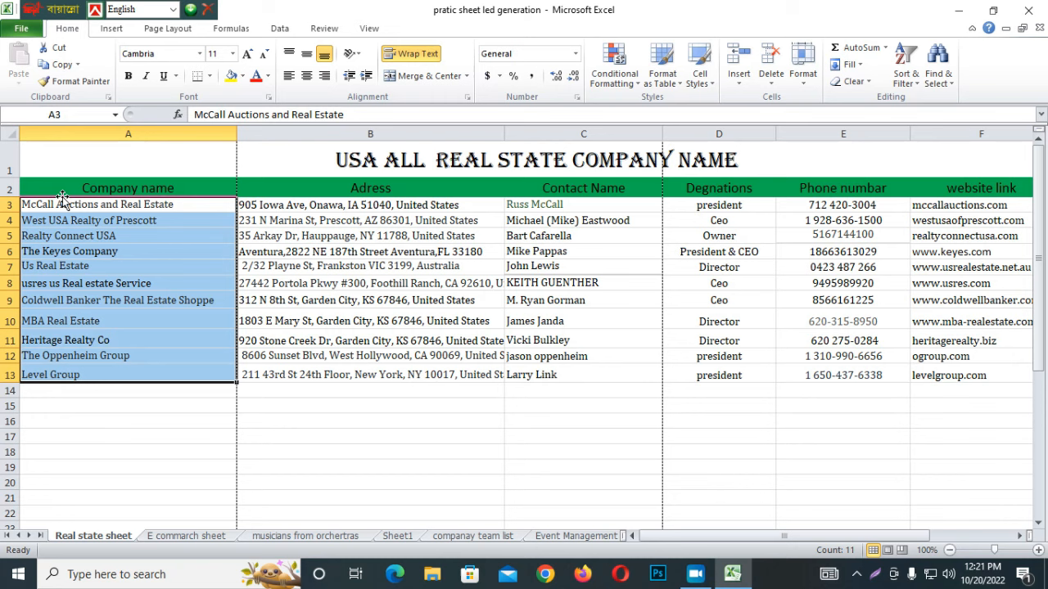
Follow the web link in cell B6 and switch back to the Excel workbook
{"action": "left_click", "coordinate": [238, 162]}
{"action": "left_click", "coordinate": [368, 253]}
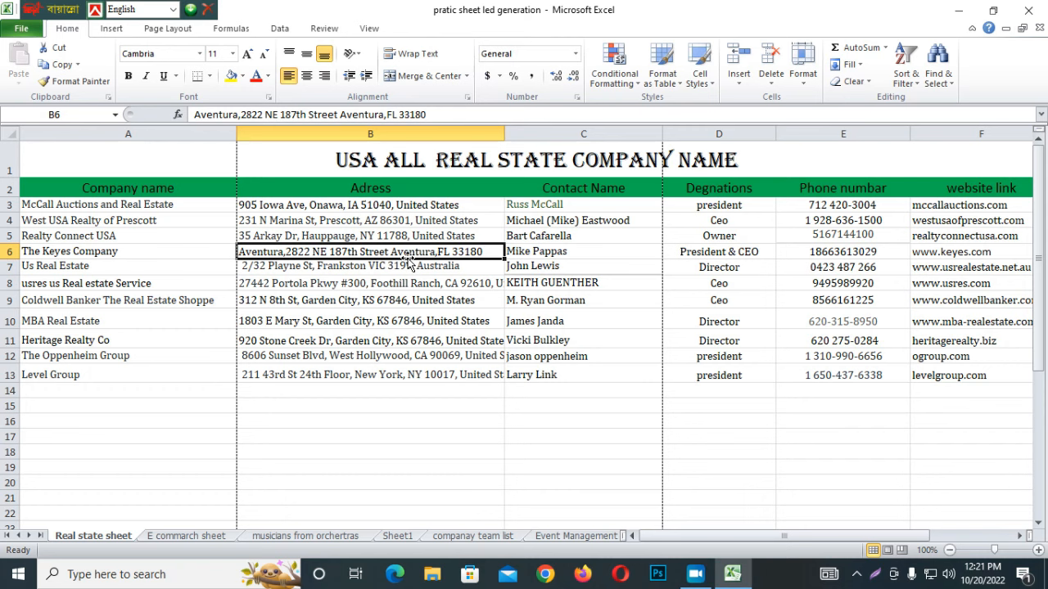
{"action": "left_click", "coordinate": [399, 266]}
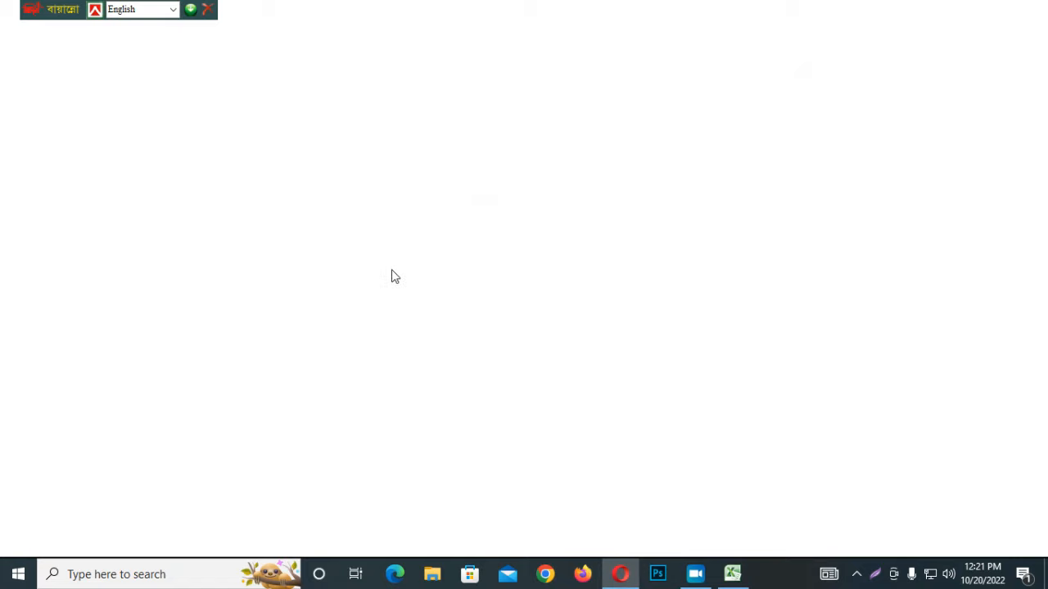
{"action": "left_click", "coordinate": [732, 574]}
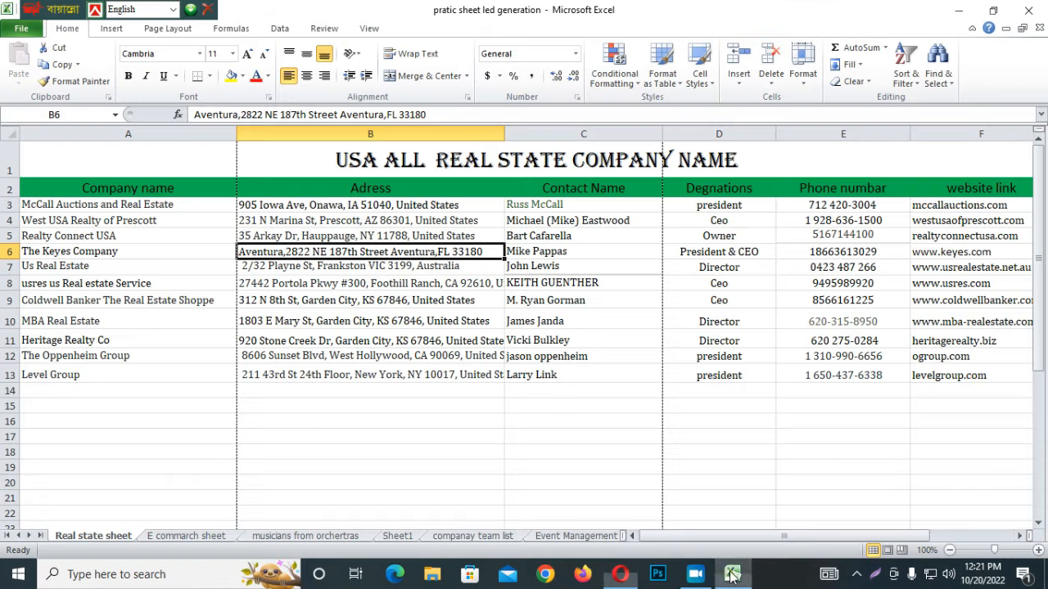
Set the print orientation to Landscape Orientation and return to the worksheet, keeping the workbook open
{"action": "left_click", "coordinate": [23, 30]}
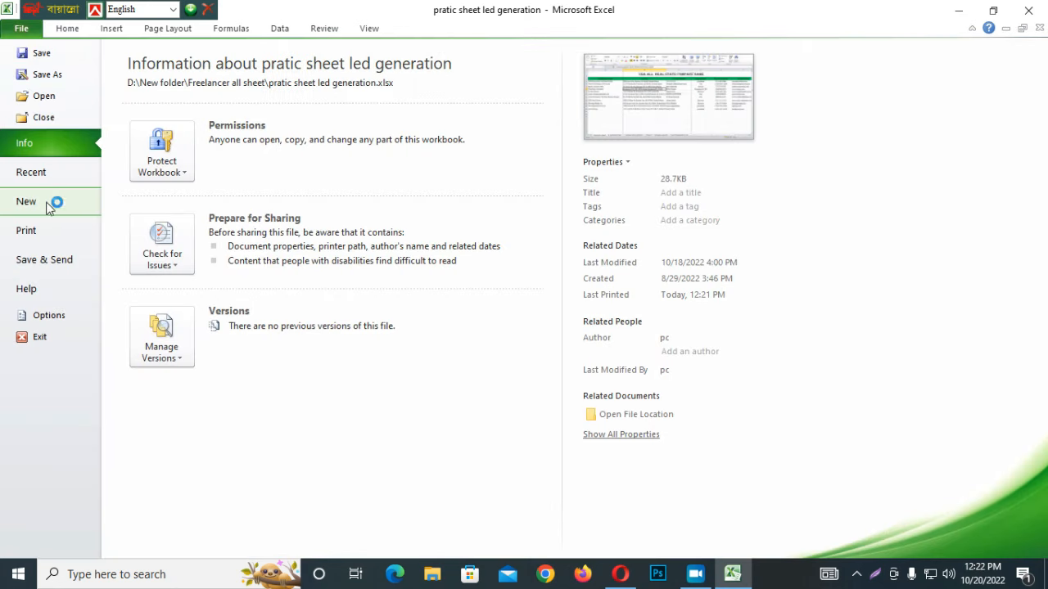
{"action": "left_click", "coordinate": [45, 231]}
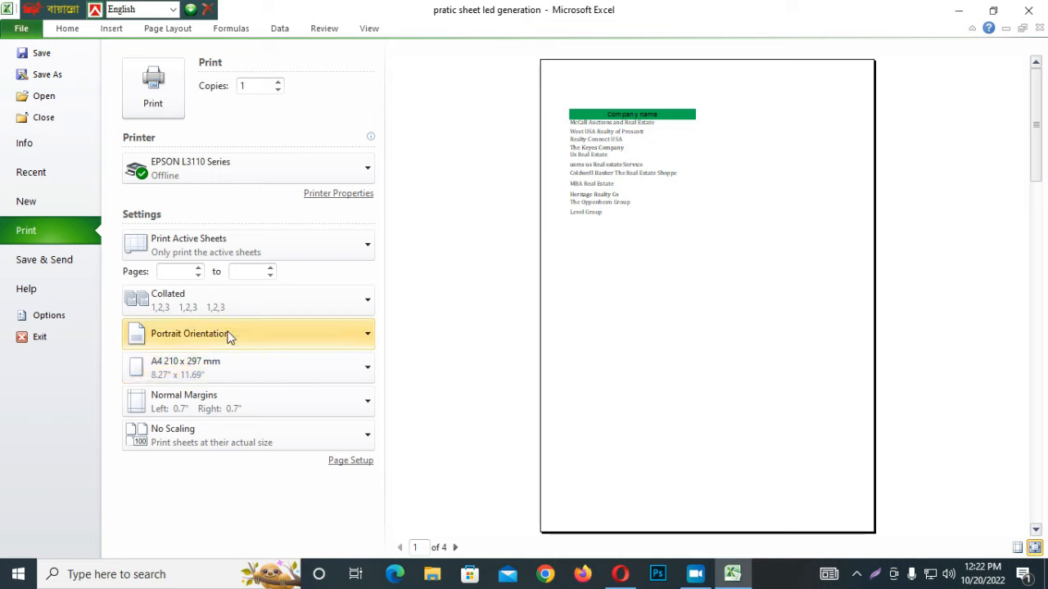
{"action": "left_click", "coordinate": [276, 340]}
{"action": "left_click", "coordinate": [248, 402]}
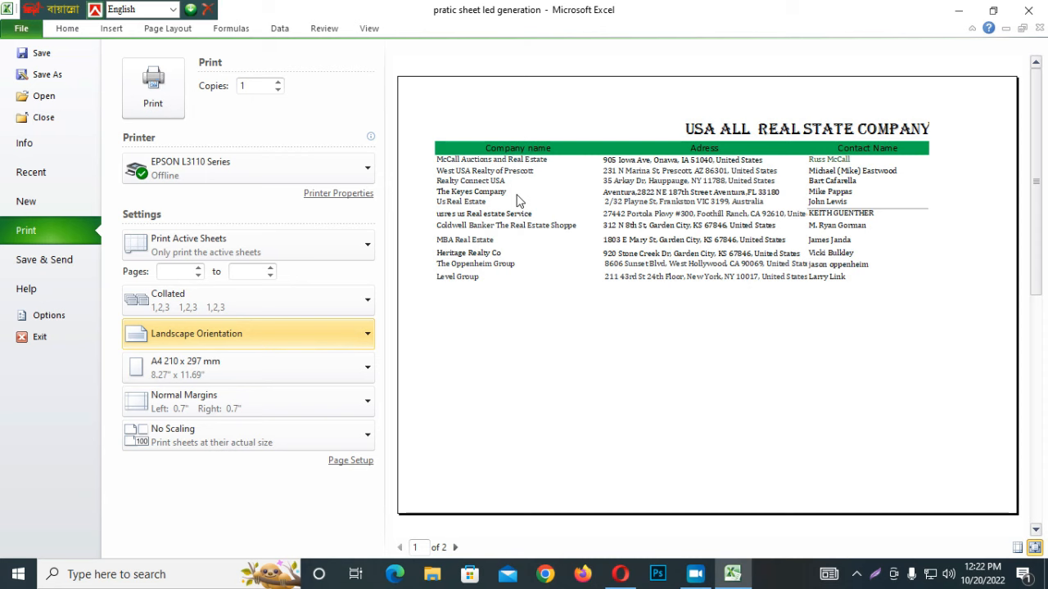
{"action": "left_click", "coordinate": [1030, 11]}
{"action": "left_click", "coordinate": [602, 303]}
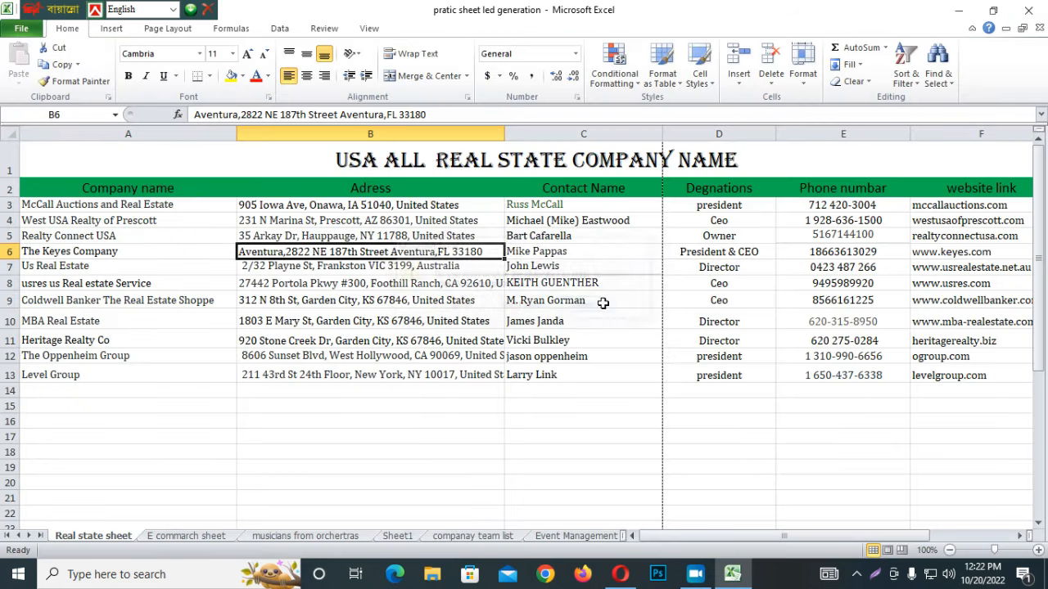
Select the company name, address and contact name cells in A4:C14
{"action": "left_click", "coordinate": [78, 217]}
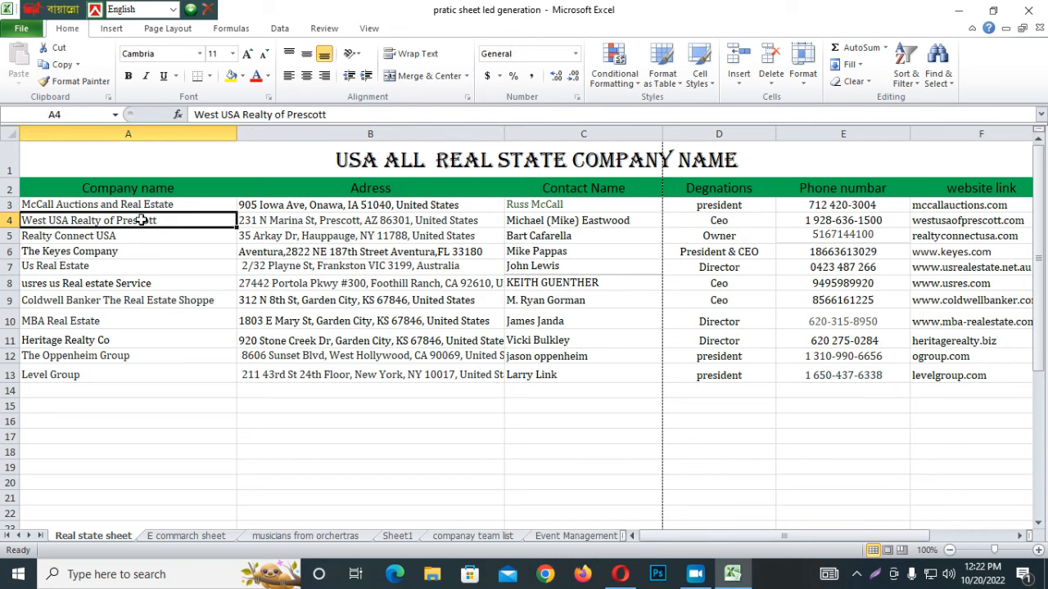
{"action": "key", "text": "shift+Right"}
{"action": "key", "text": "shift+Right"}
{"action": "key", "text": "shift+Right"}
{"action": "key", "text": "shift+Left"}
{"action": "key", "text": "shift+Down"}
{"action": "key", "text": "shift+Down"}
{"action": "key", "text": "shift+Down"}
{"action": "key", "text": "shift+Down"}
{"action": "key", "text": "shift+Down"}
{"action": "key", "text": "shift+Down"}
{"action": "key", "text": "shift+Down"}
{"action": "key", "text": "shift+Down"}
{"action": "key", "text": "shift+Down"}
{"action": "key", "text": "shift+Down"}
{"action": "key", "text": "shift+Down"}
{"action": "key", "text": "shift+Up"}
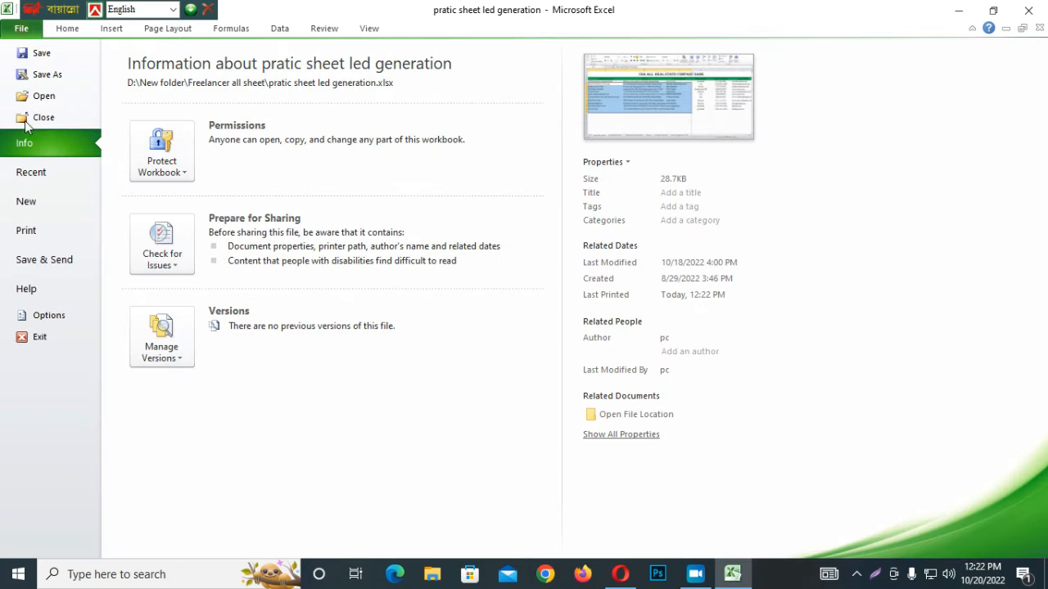
Set the print scaling to Fit Sheet on One Page and return to the worksheet, keeping the workbook open
{"action": "left_click", "coordinate": [29, 231]}
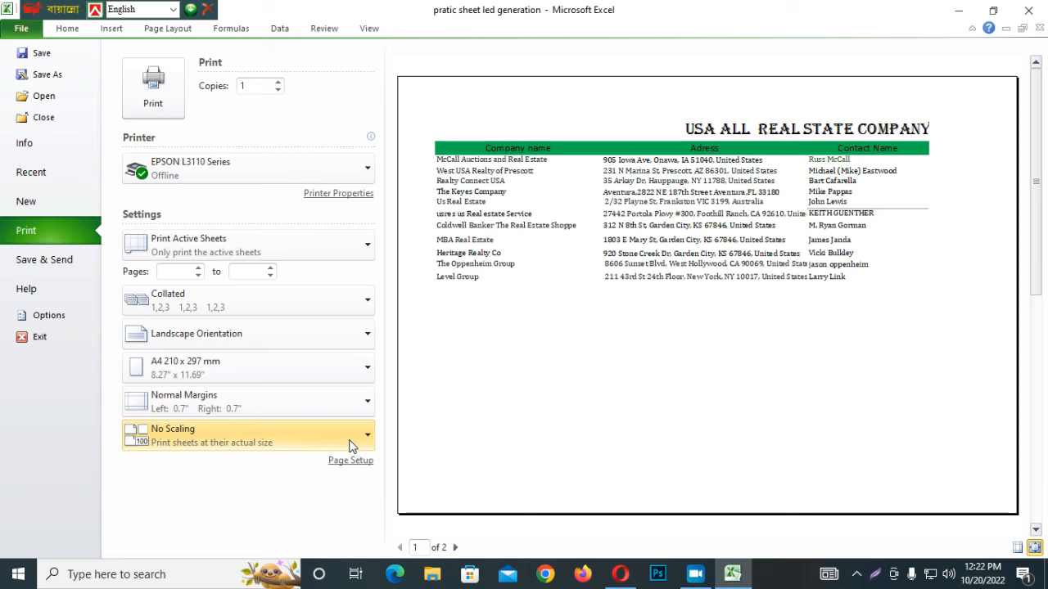
{"action": "left_click", "coordinate": [239, 440]}
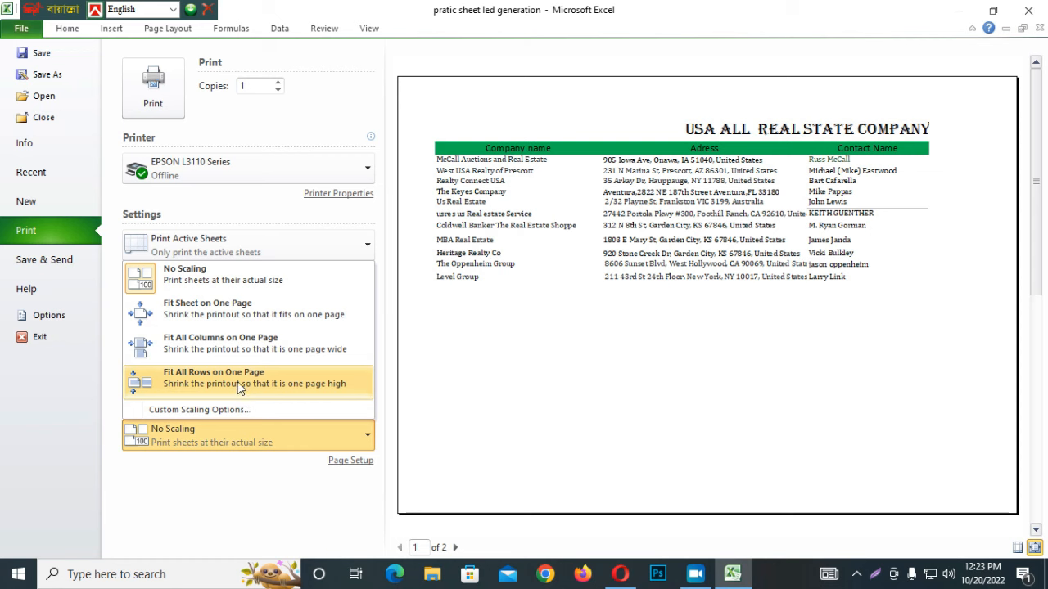
{"action": "left_click", "coordinate": [225, 318]}
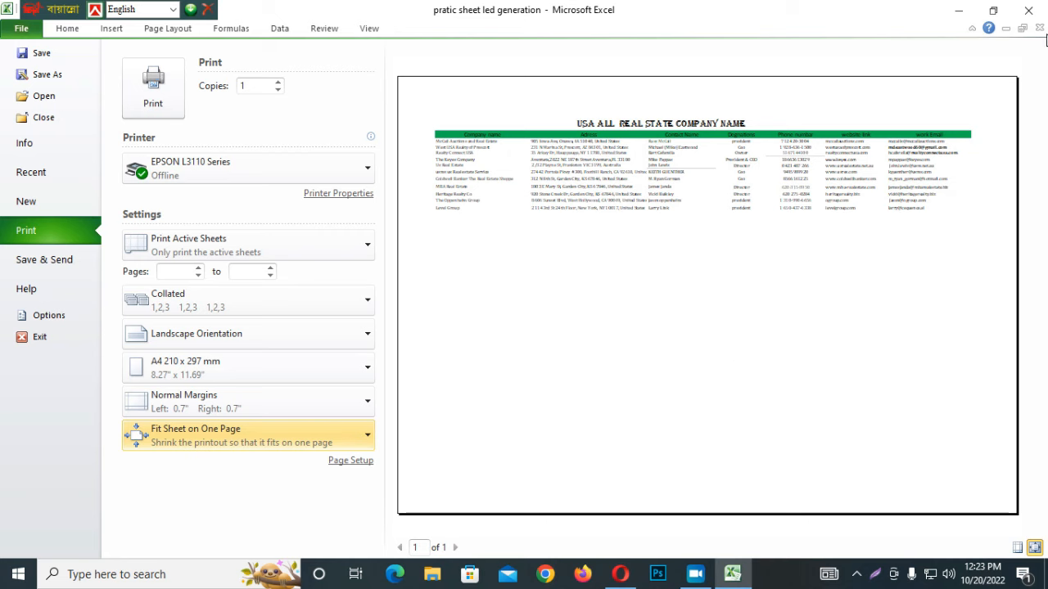
{"action": "left_click", "coordinate": [1029, 10]}
{"action": "left_click", "coordinate": [593, 301]}
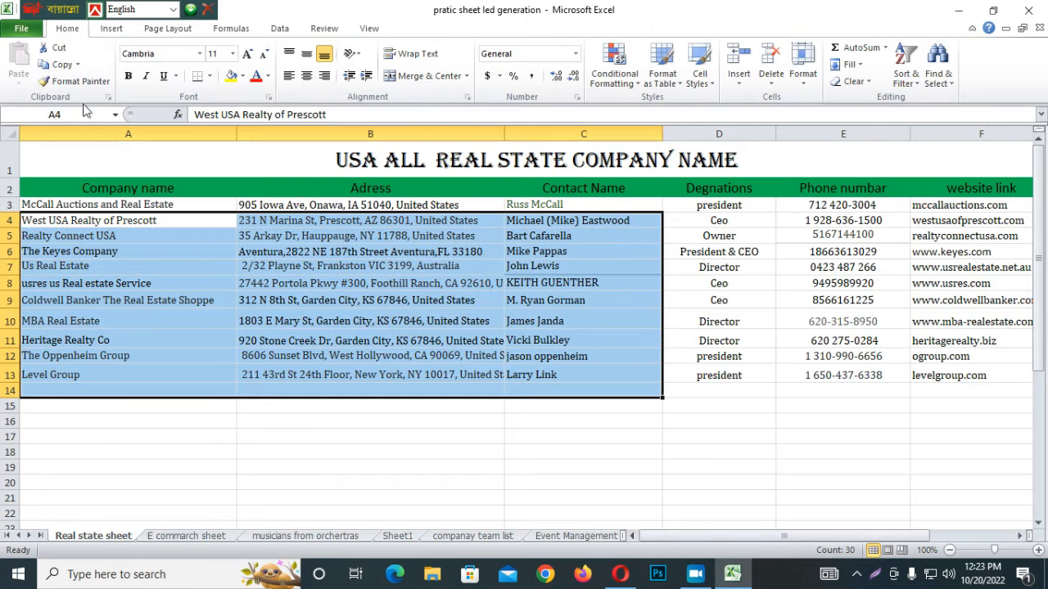
Reopen the print settings and choose A4 210 x 297 mm as the paper size again
{"action": "left_click", "coordinate": [23, 32]}
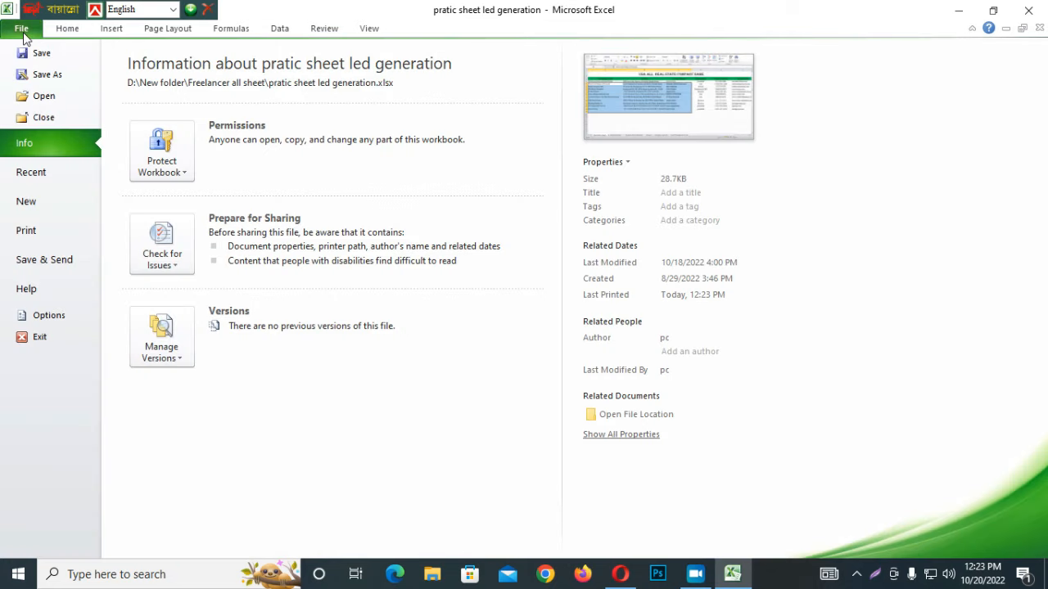
{"action": "left_click", "coordinate": [42, 236]}
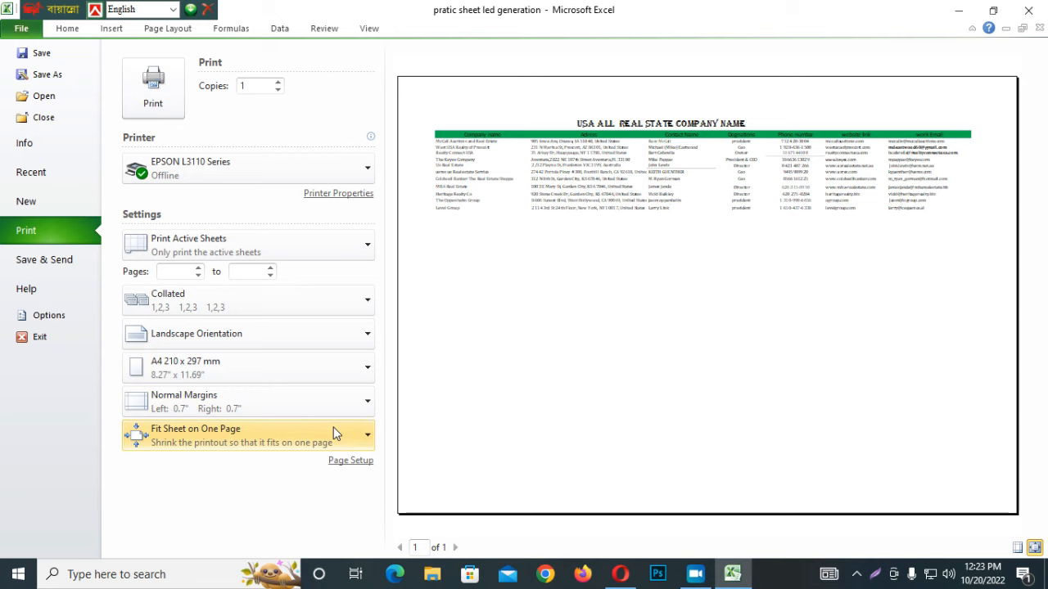
{"action": "left_click", "coordinate": [327, 367]}
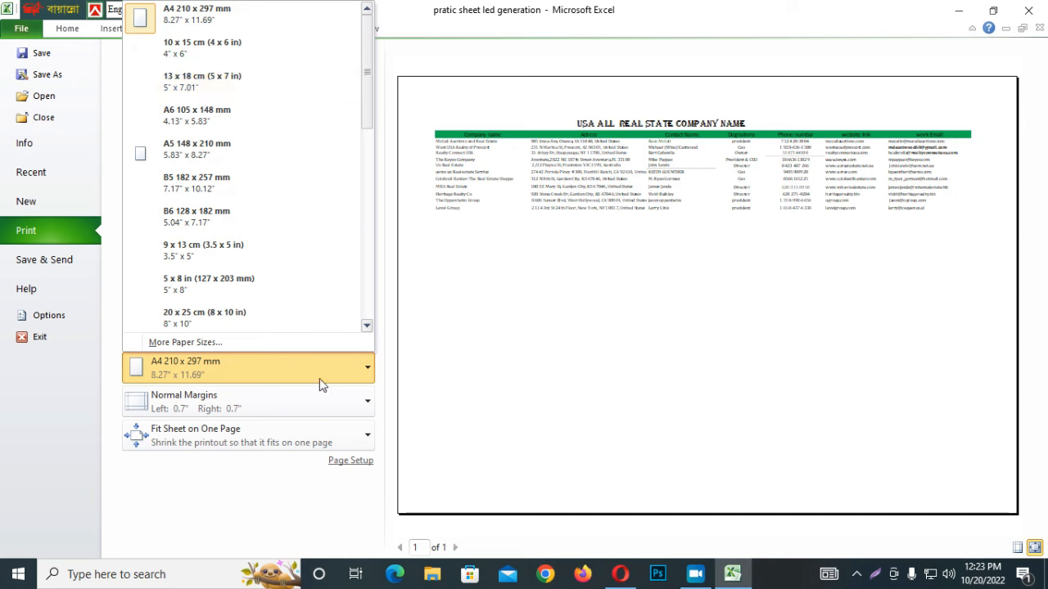
{"action": "left_click", "coordinate": [209, 22]}
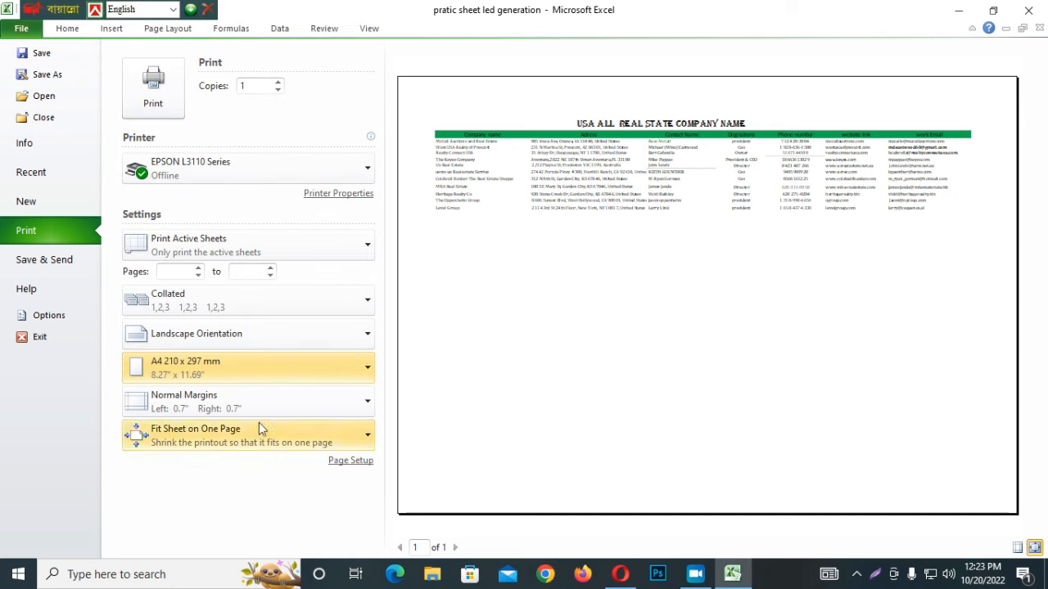
Switch the print scaling to No Scaling for comparison and restore Fit Sheet on One Page
{"action": "left_click", "coordinate": [365, 436]}
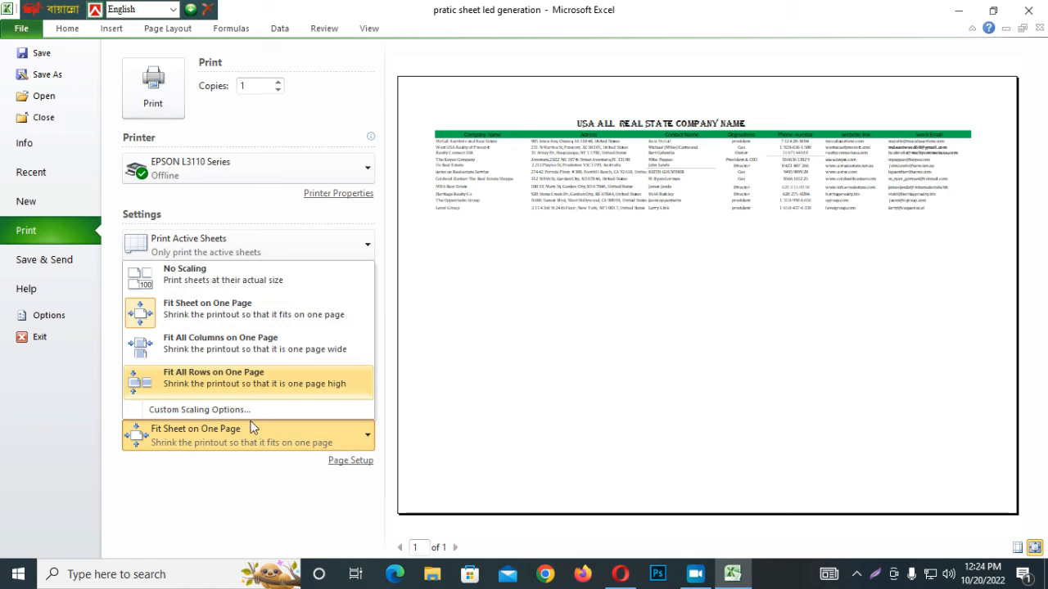
{"action": "left_click", "coordinate": [211, 274]}
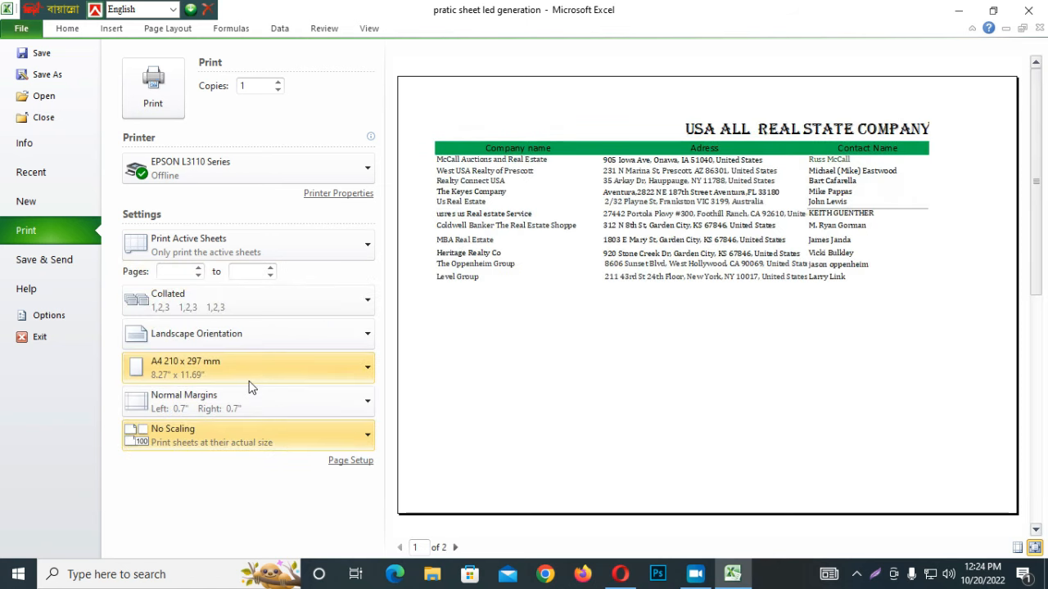
{"action": "left_click", "coordinate": [194, 439]}
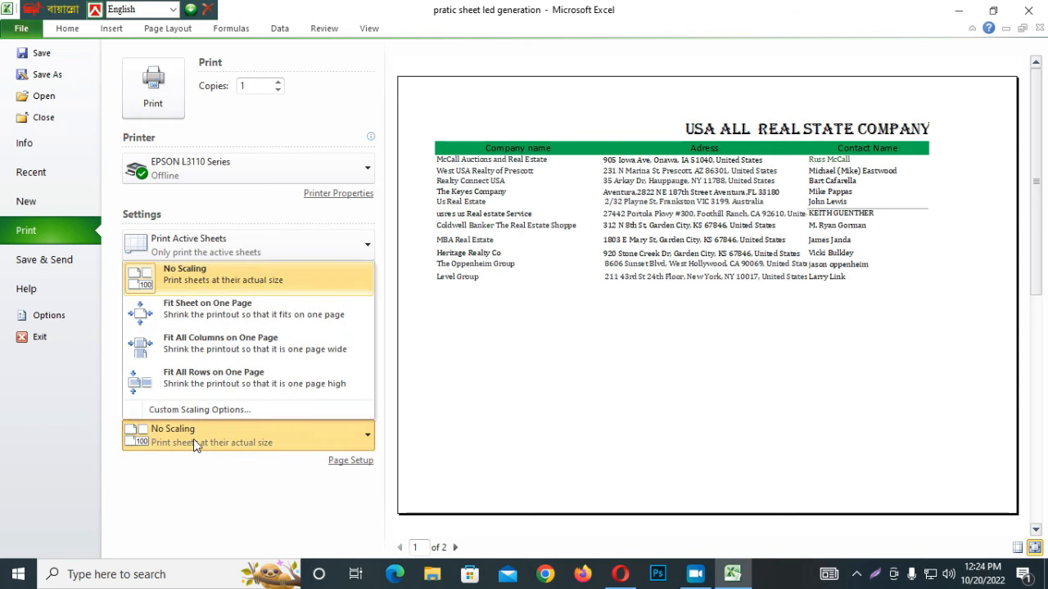
{"action": "left_click", "coordinate": [229, 314]}
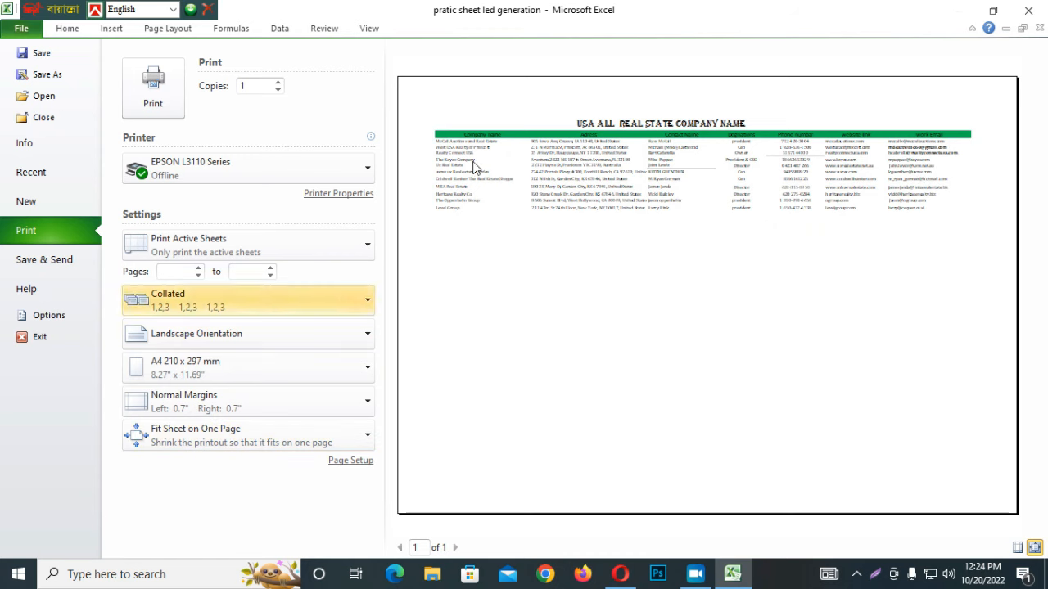
Minimize the Excel and Opera windows to show the desktop
{"action": "left_click", "coordinate": [965, 14]}
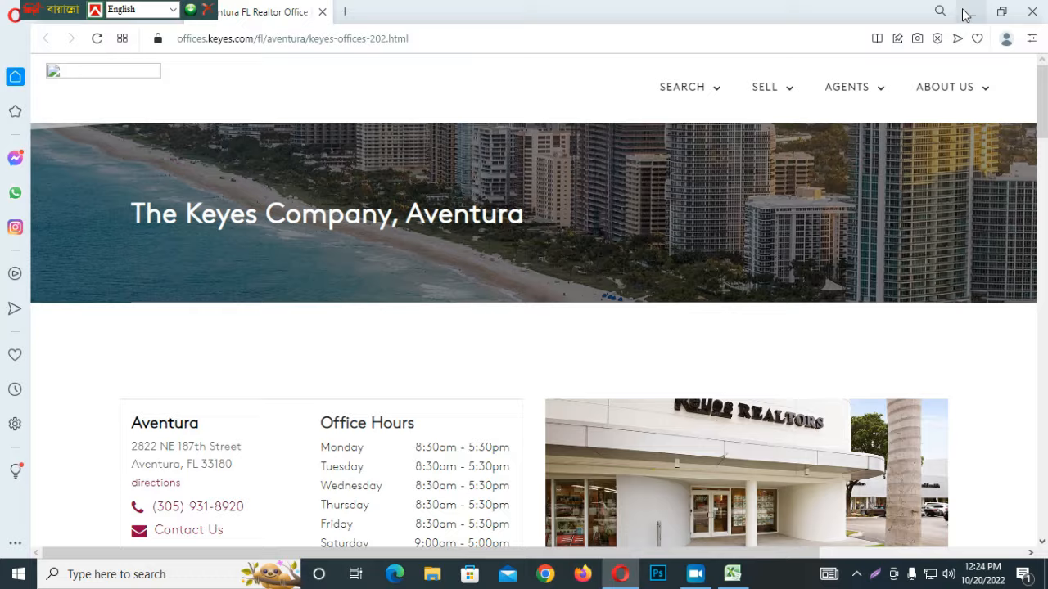
{"action": "left_click", "coordinate": [966, 13]}
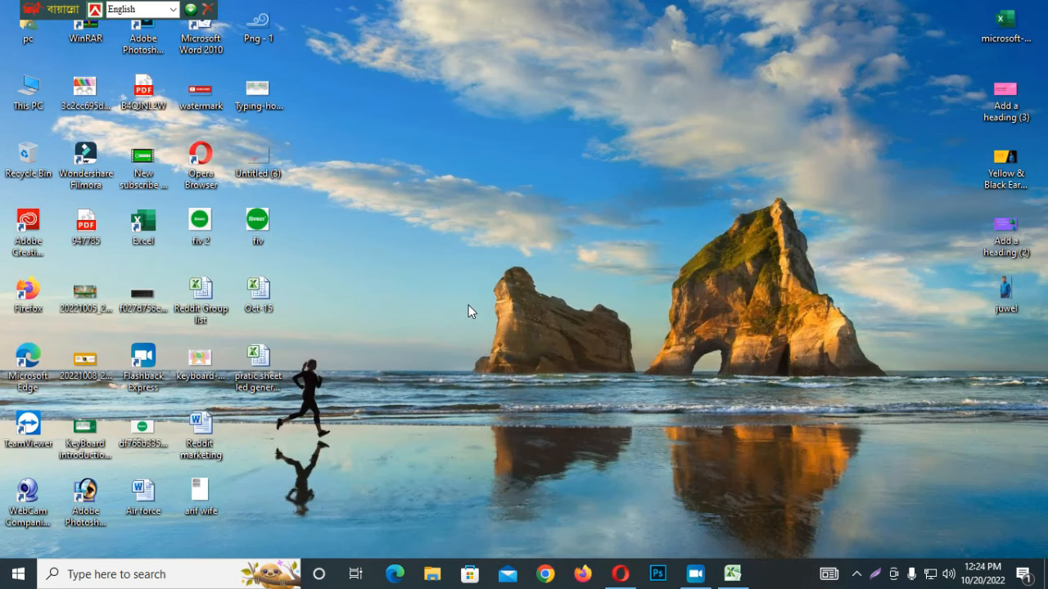